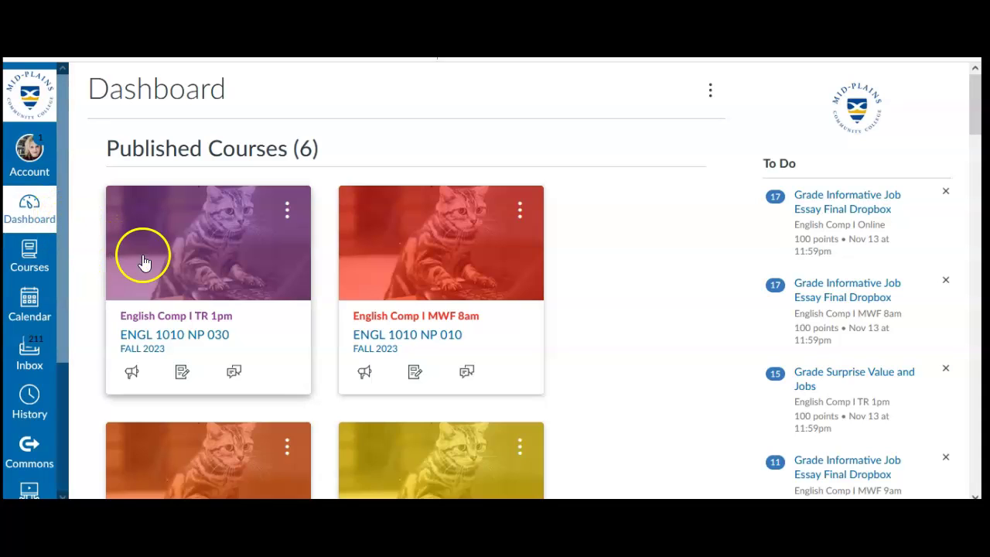
# Recolour the ENGL 1010 NP 030 course card green (#009606) from its colour options
pyautogui.click(287, 209)
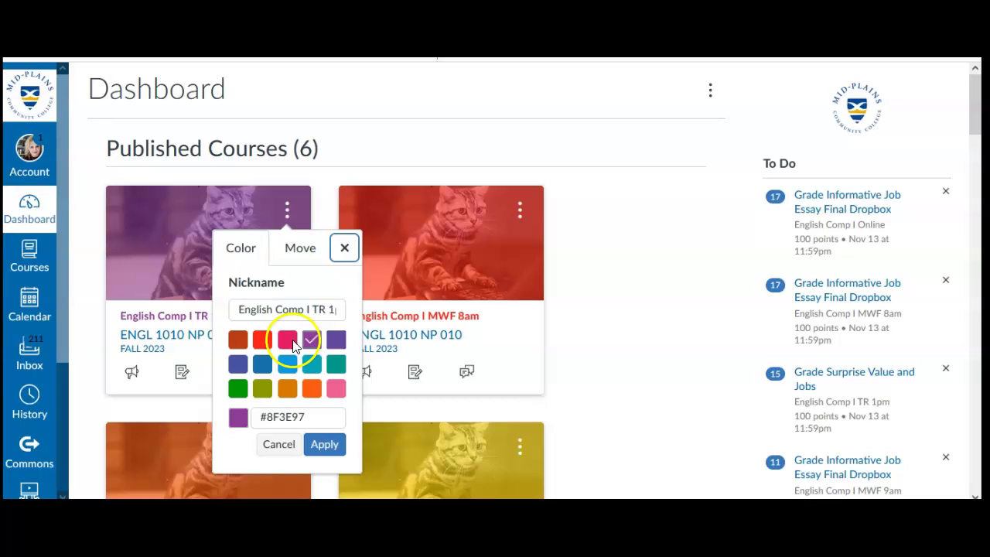
pyautogui.click(238, 389)
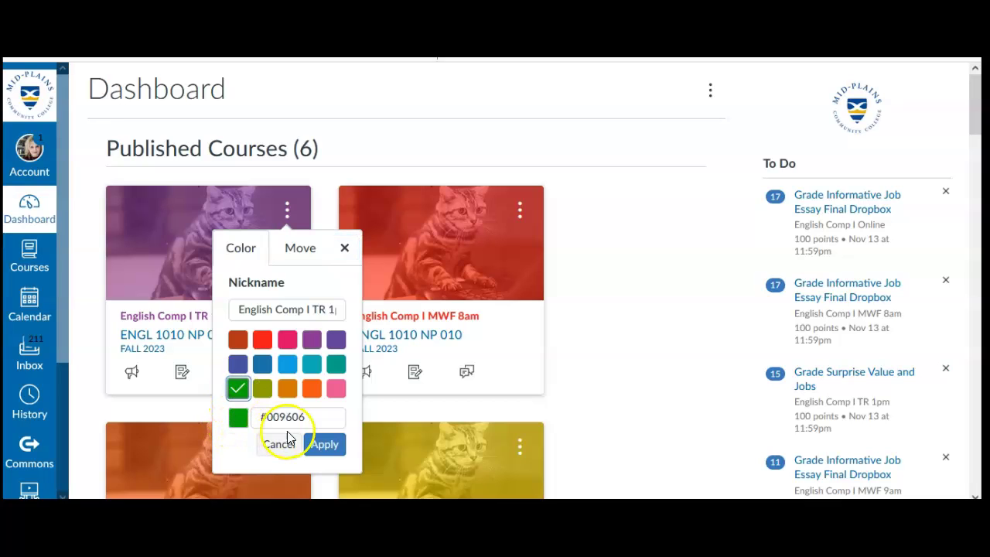
pyautogui.click(324, 445)
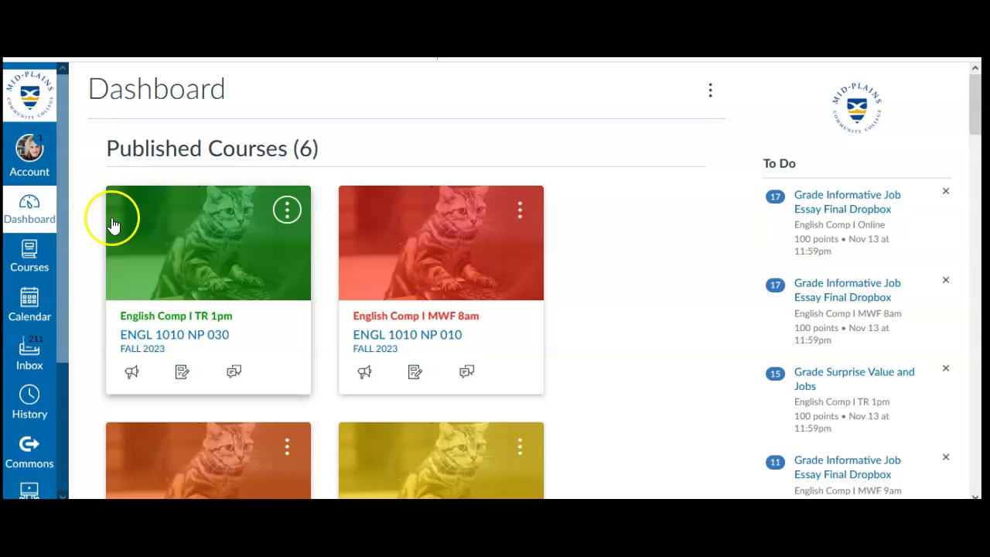
# Select the green card's #009606 hex value, then switch to the RapidTables HTML Color Codes page
pyautogui.click(288, 210)
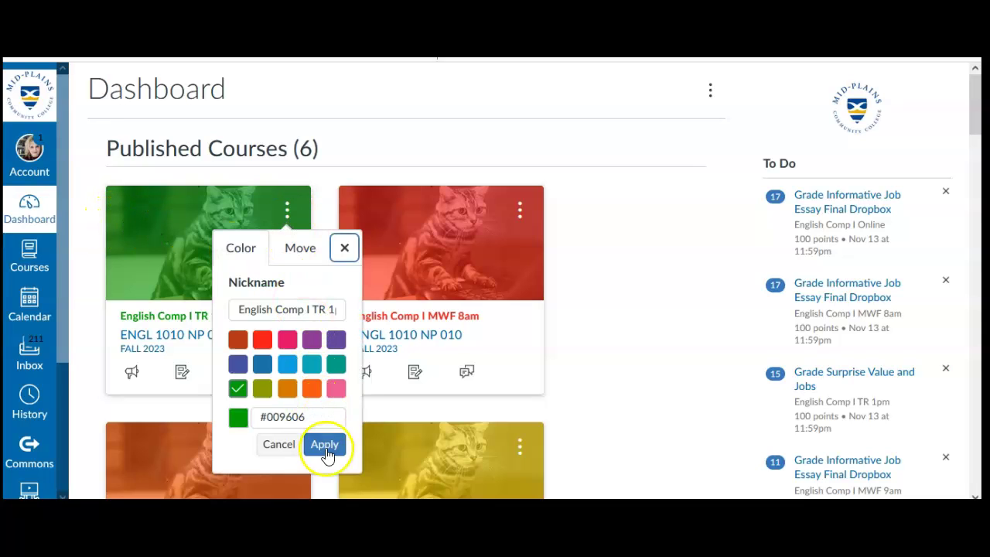
pyautogui.click(316, 417)
pyautogui.moveTo(316, 417); pyautogui.dragTo(271, 415)
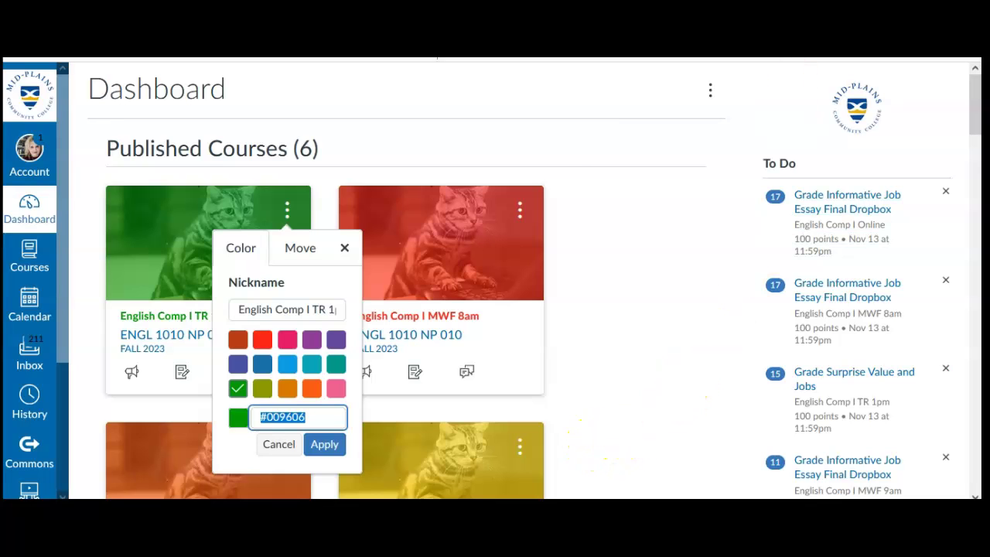
pyautogui.hotkey('alt', 'Tab')
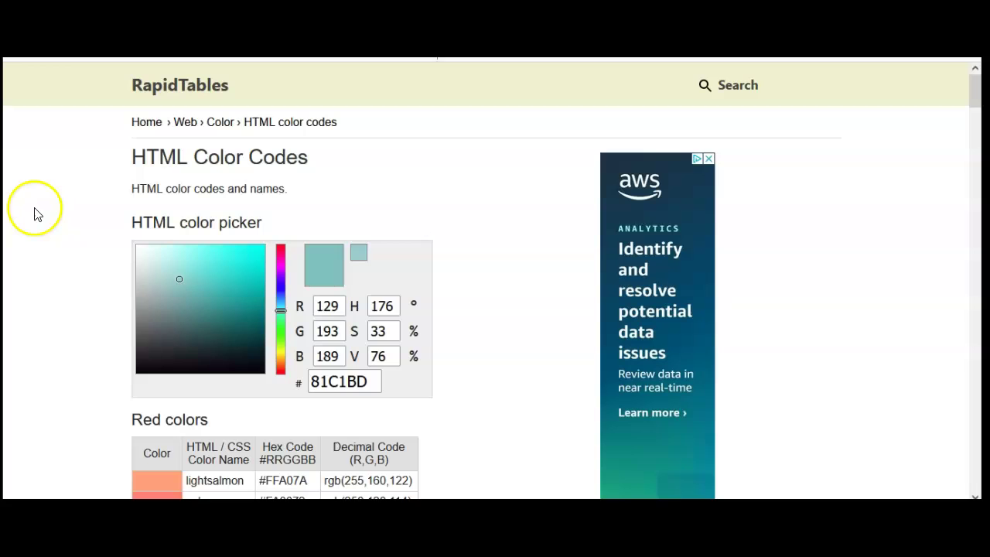
# Sweep the picker's hue slider and sample blue shades such as 4C5281 and 3A49CD
pyautogui.click(283, 306)
pyautogui.moveTo(284, 306)
pyautogui.mouseDown()
pyautogui.moveTo(283, 273)
pyautogui.moveTo(293, 356)
pyautogui.moveTo(283, 290)
pyautogui.moveTo(223, 325)
pyautogui.mouseUp()
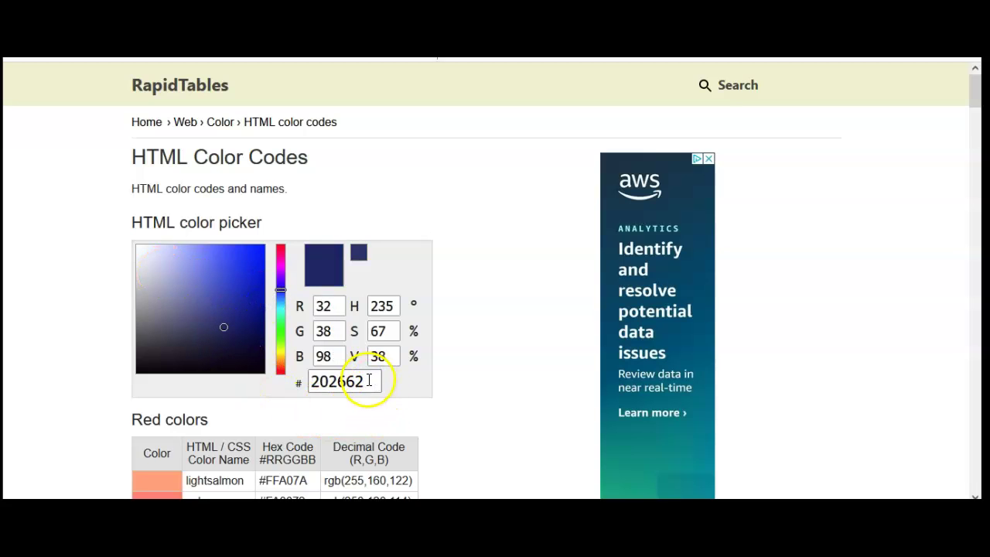
pyautogui.moveTo(369, 381); pyautogui.dragTo(333, 379)
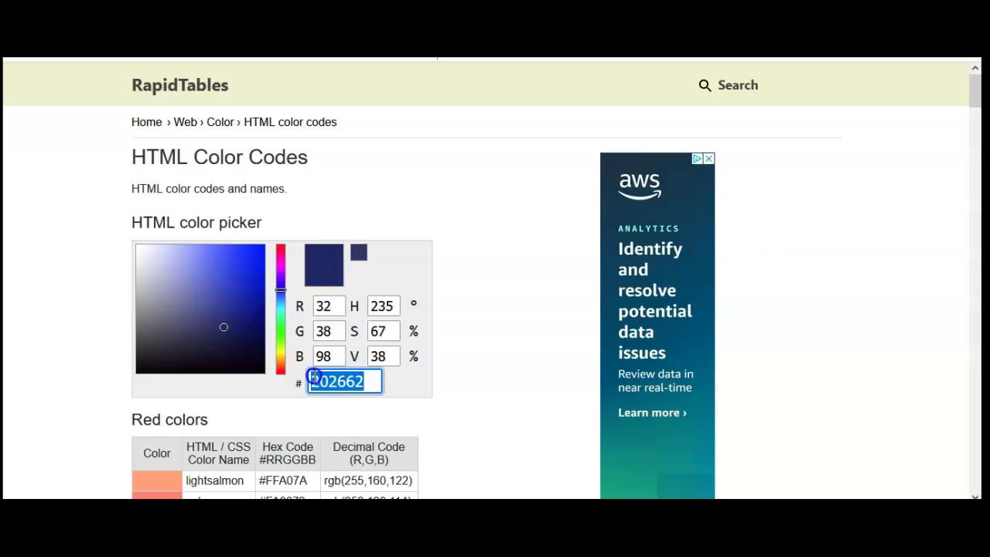
pyautogui.click(190, 312)
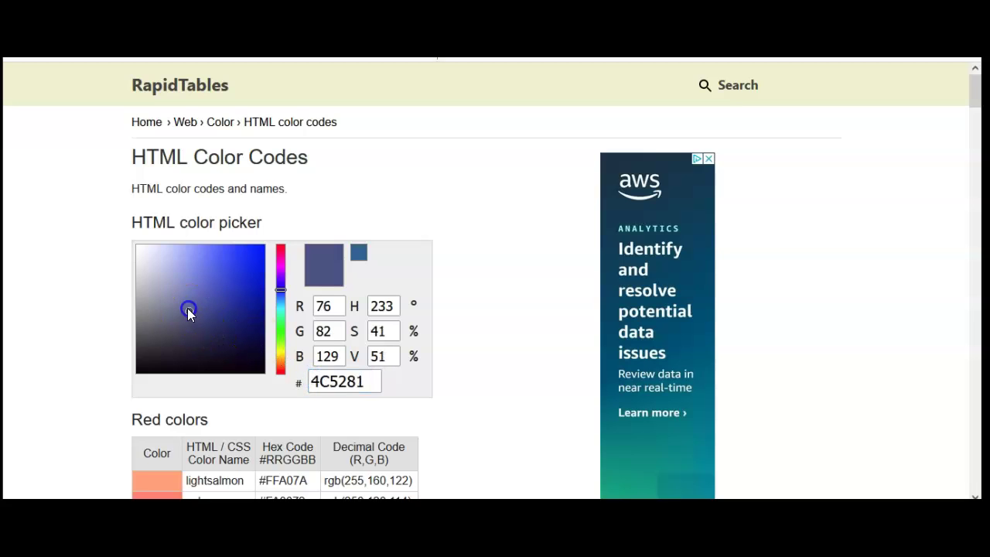
pyautogui.click(162, 277)
pyautogui.click(230, 270)
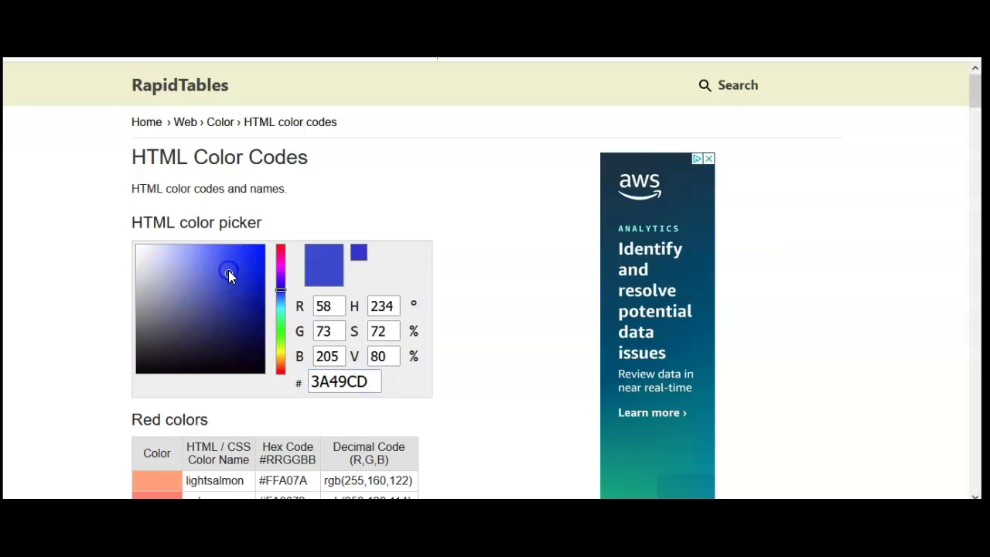
pyautogui.click(239, 328)
# Shift the hue to green and sample shades, ending on muted green 4D7C6F
pyautogui.moveTo(285, 294); pyautogui.dragTo(285, 315)
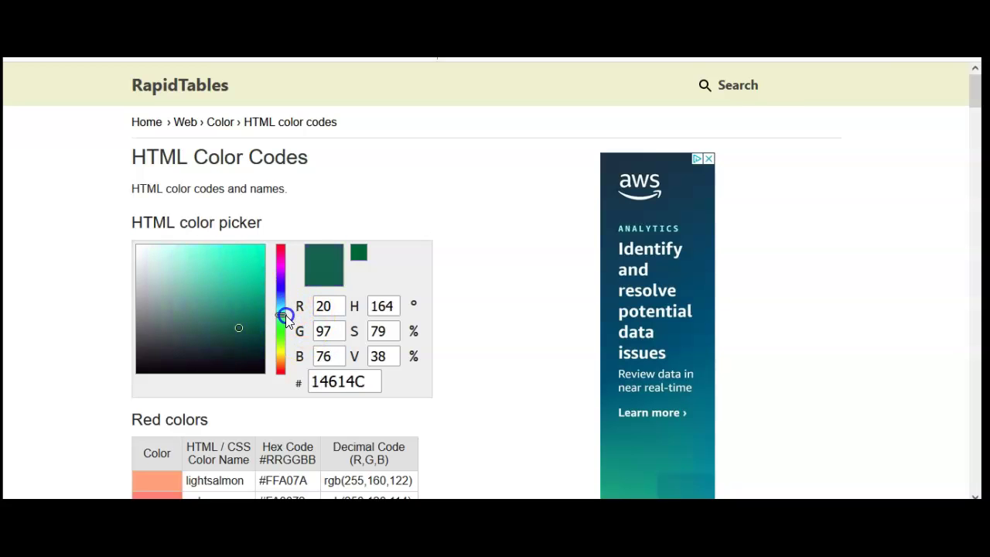
pyautogui.click(248, 285)
pyautogui.click(198, 279)
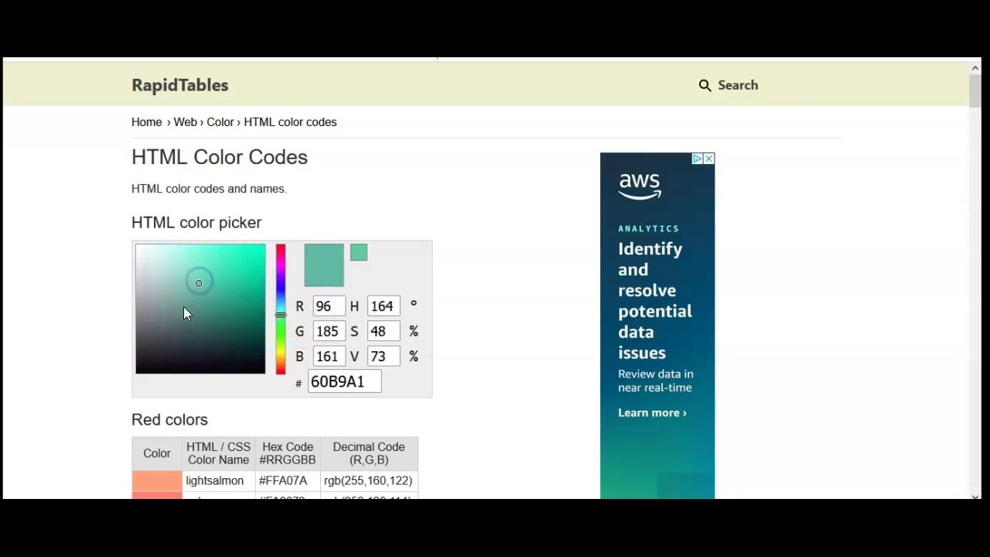
pyautogui.click(187, 312)
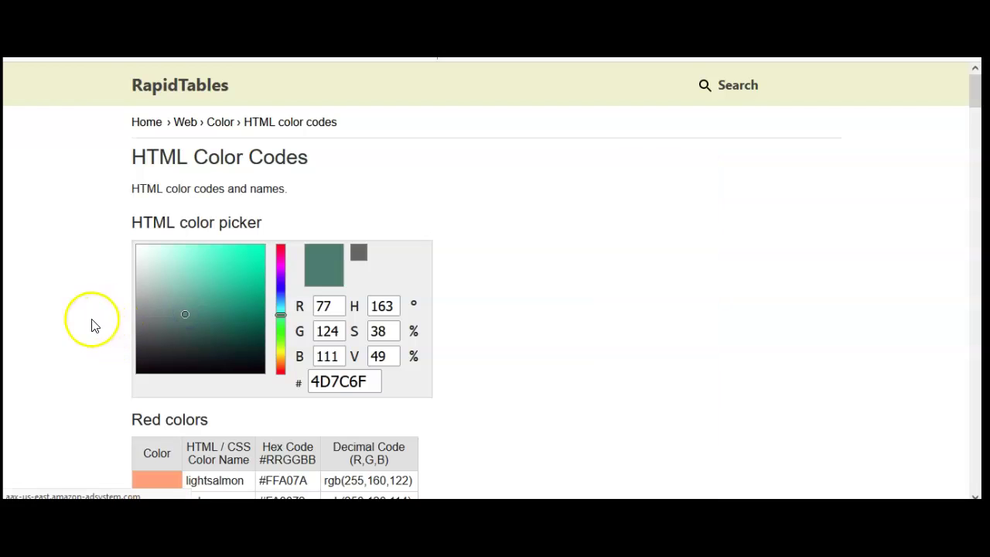
# Copy plum's hex code #DDA0DD from the Purple colors table and return to Canvas
pyautogui.scroll(-2, 77, 301)
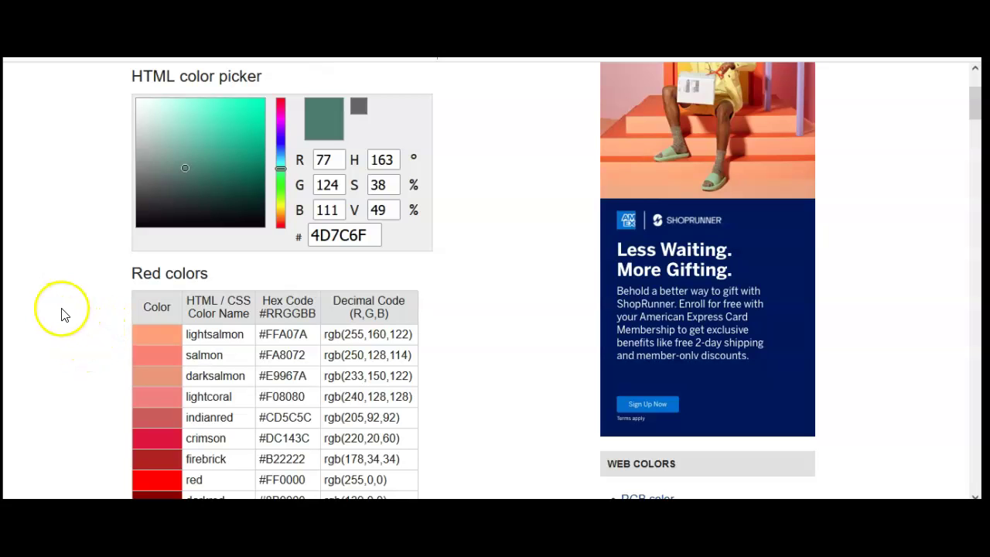
pyautogui.scroll(-3, 57, 319)
pyautogui.scroll(-12, 56, 324)
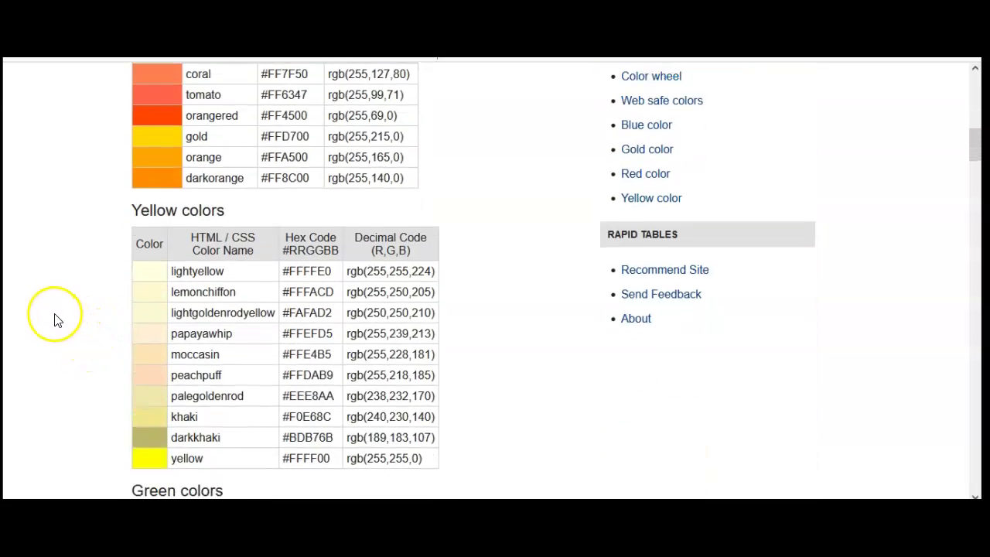
pyautogui.scroll(-11, 56, 331)
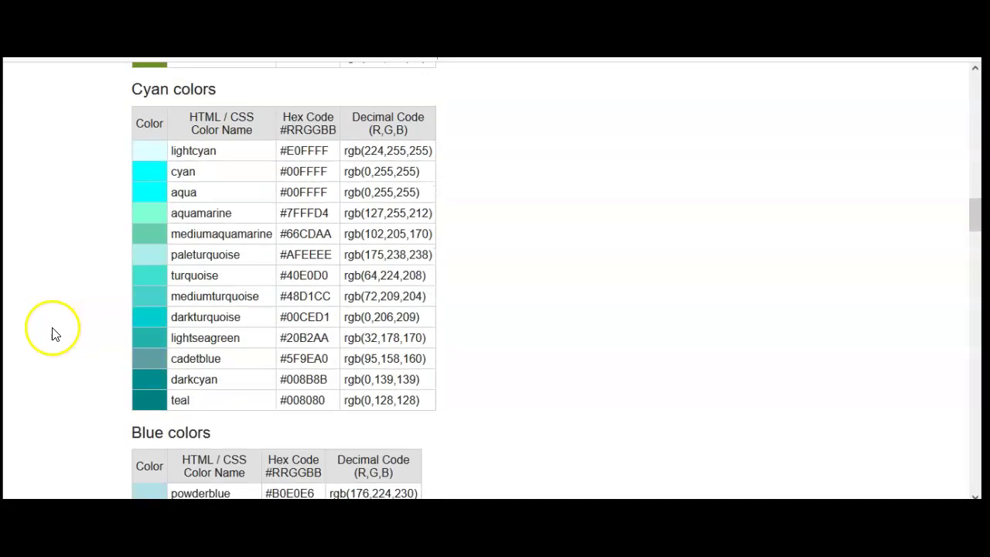
pyautogui.scroll(-14, 54, 337)
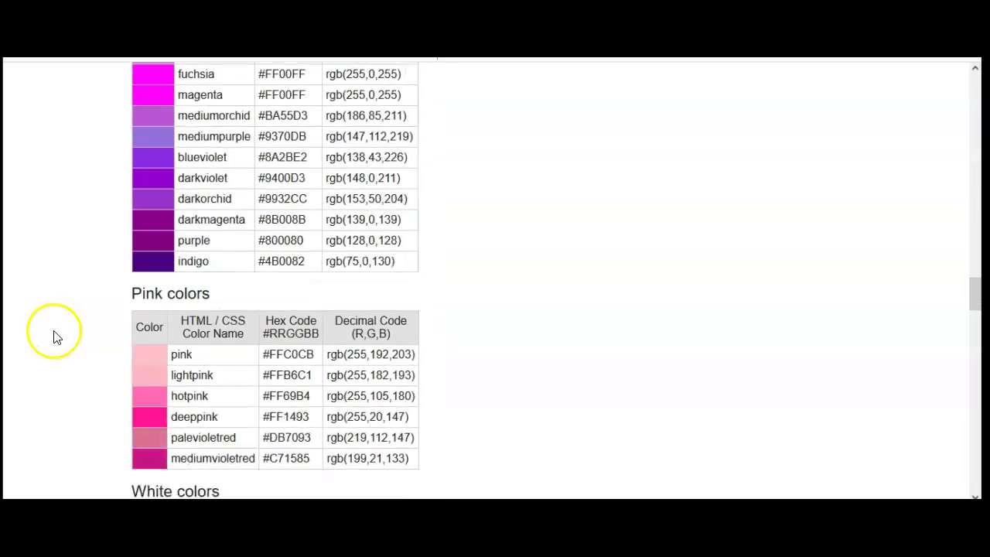
pyautogui.scroll(-4, 54, 338)
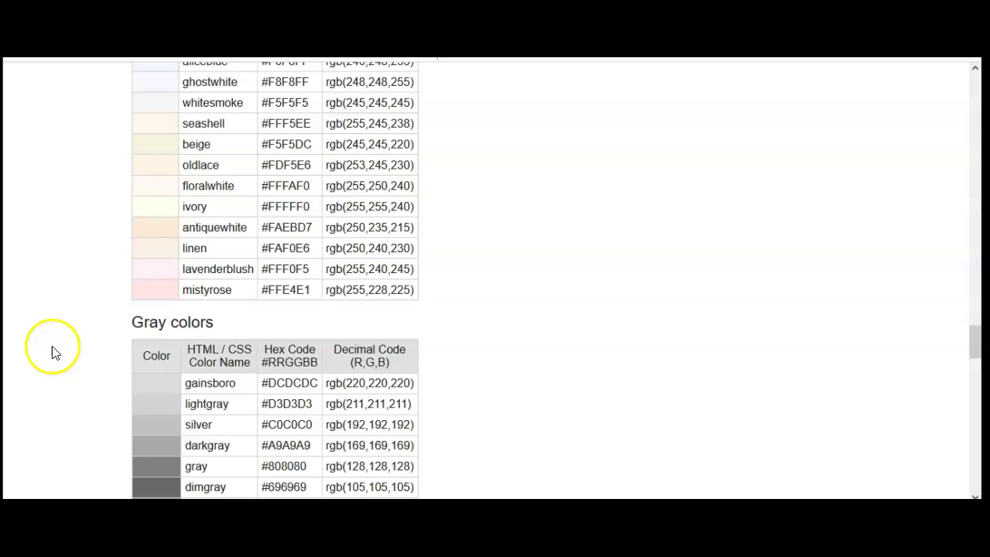
pyautogui.scroll(-1, 54, 358)
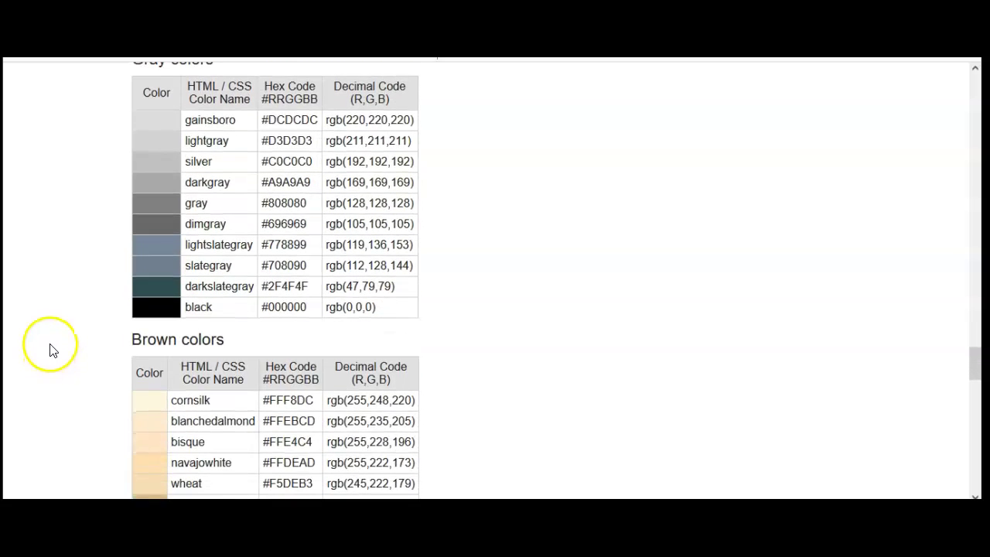
pyautogui.scroll(-3, 54, 356)
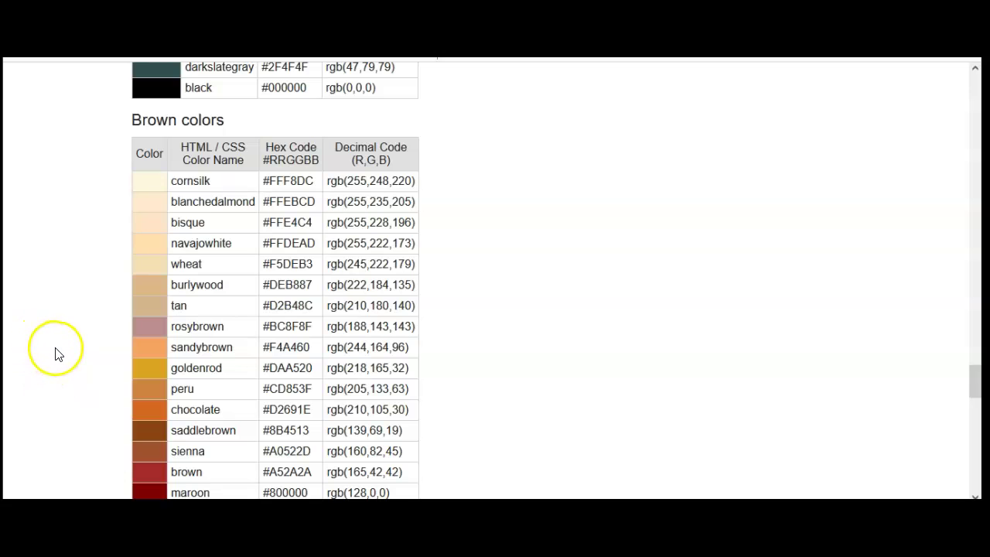
pyautogui.scroll(-2, 58, 364)
pyautogui.scroll(1, 66, 362)
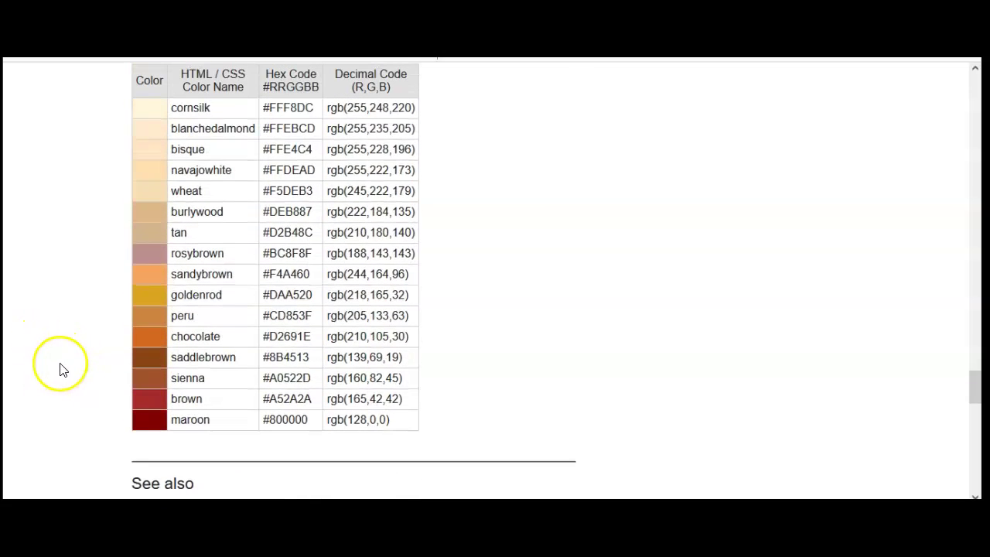
pyautogui.scroll(3, 39, 349)
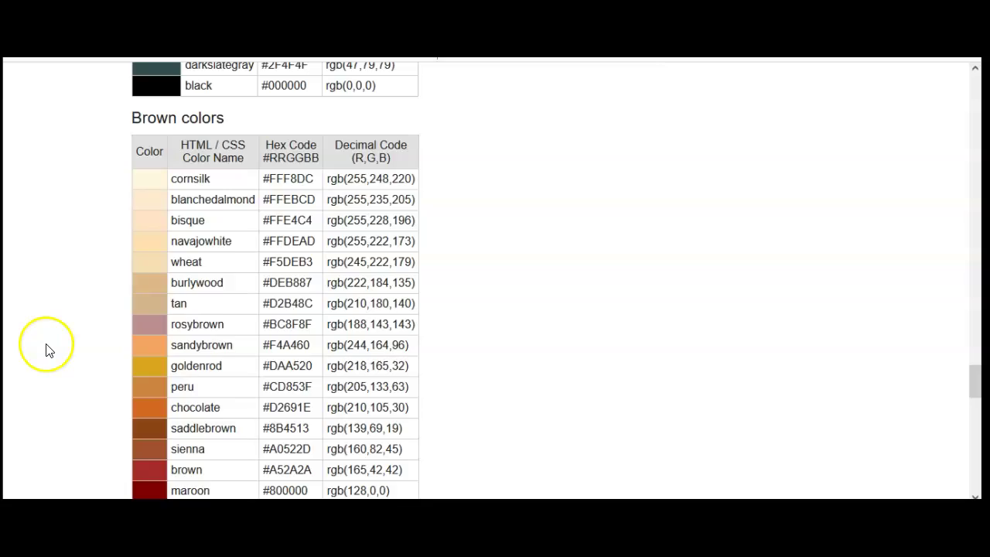
pyautogui.scroll(3, 43, 334)
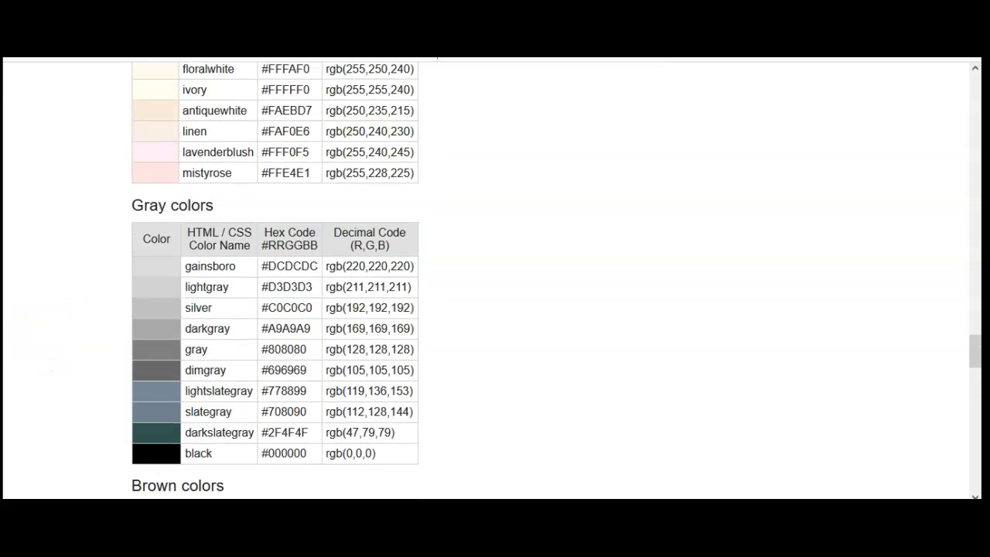
pyautogui.scroll(7, 232, 207)
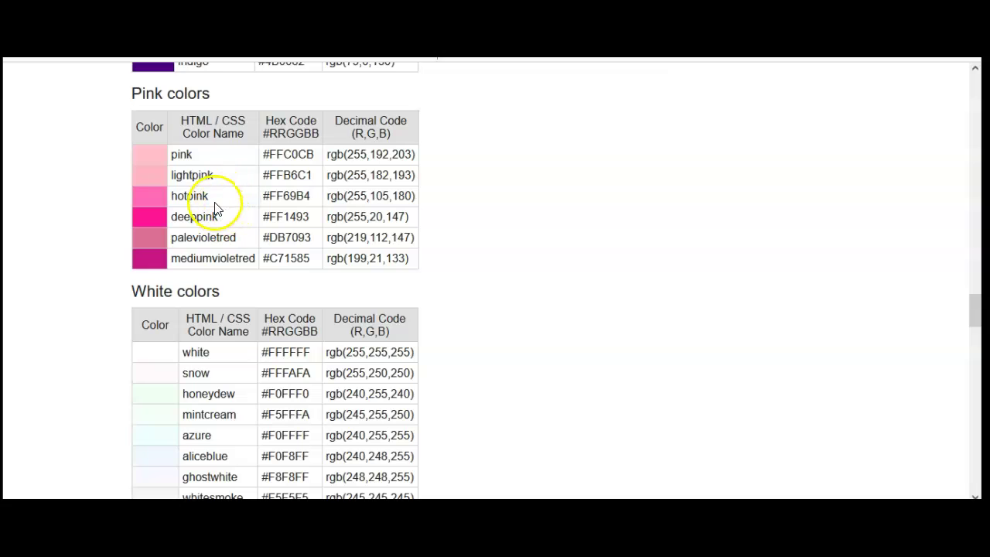
pyautogui.scroll(5, 242, 223)
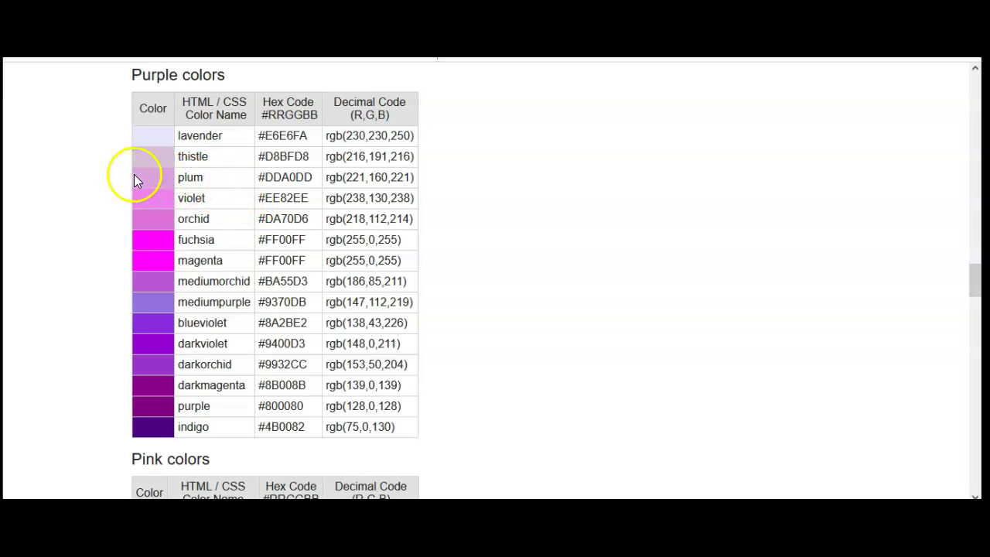
pyautogui.click(307, 176)
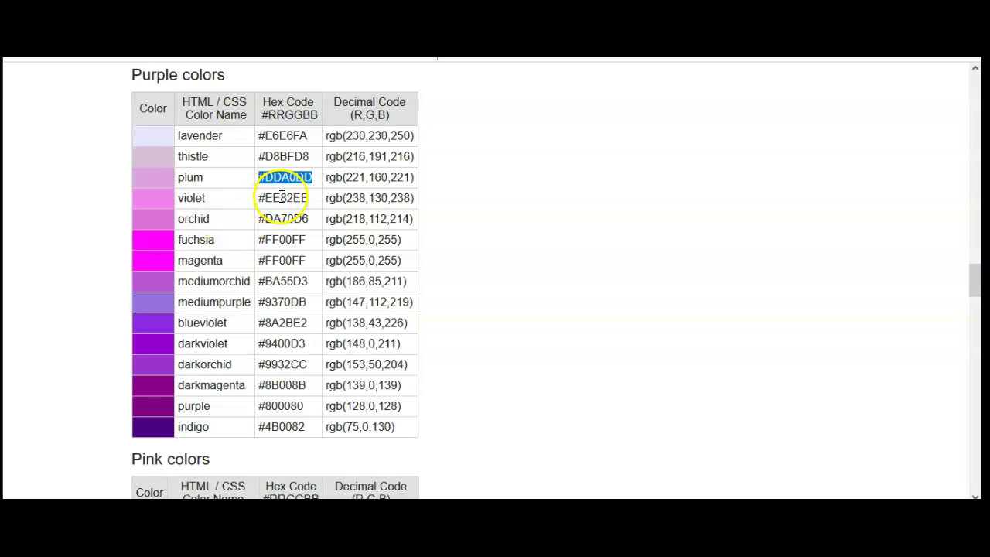
pyautogui.hotkey('alt', 'Tab')
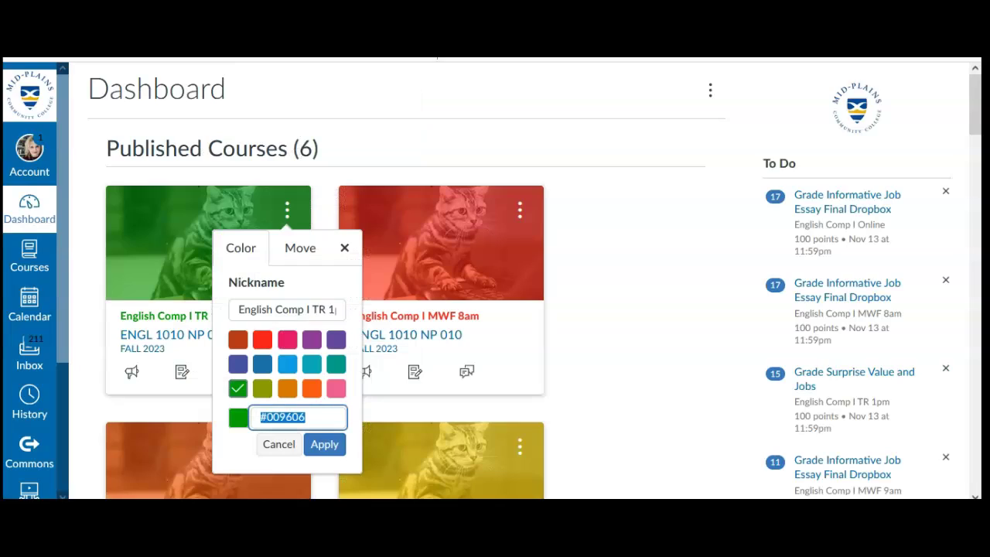
# Replace the card's #009606 hex code with #DDA0DD, without a leading space, and apply it
pyautogui.click(313, 416)
pyautogui.moveTo(304, 417); pyautogui.dragTo(251, 417)
pyautogui.press('BackSpace')
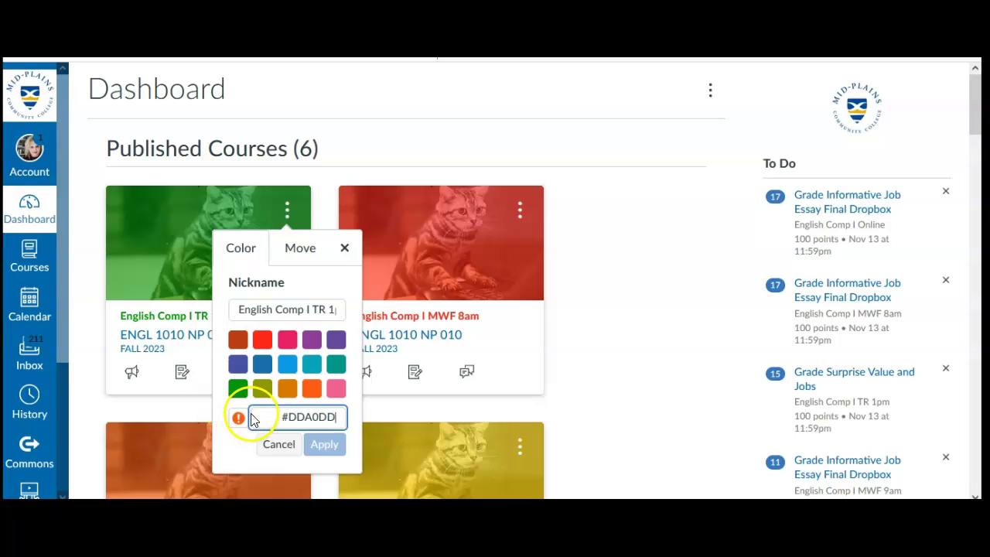
pyautogui.click(283, 416)
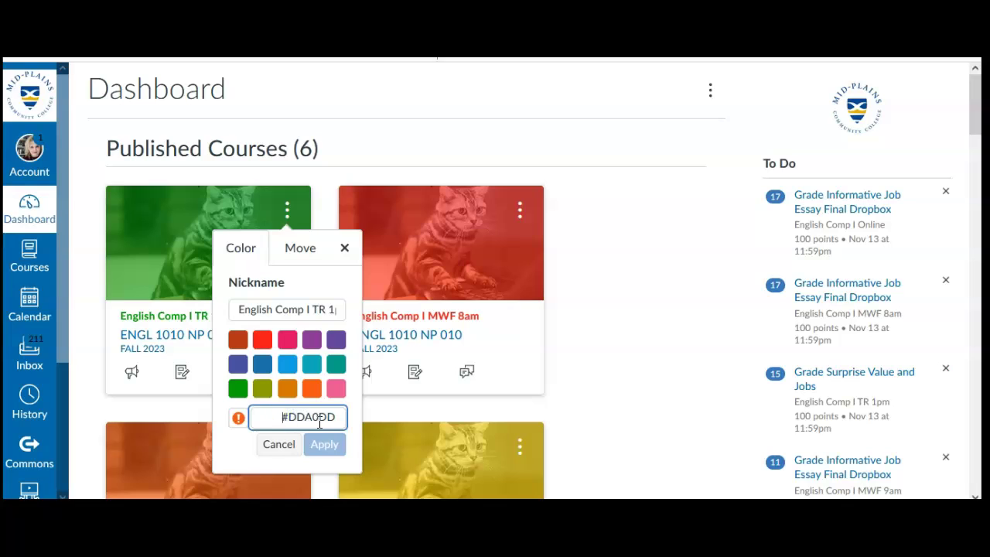
pyautogui.press('Home')
pyautogui.press('Delete')
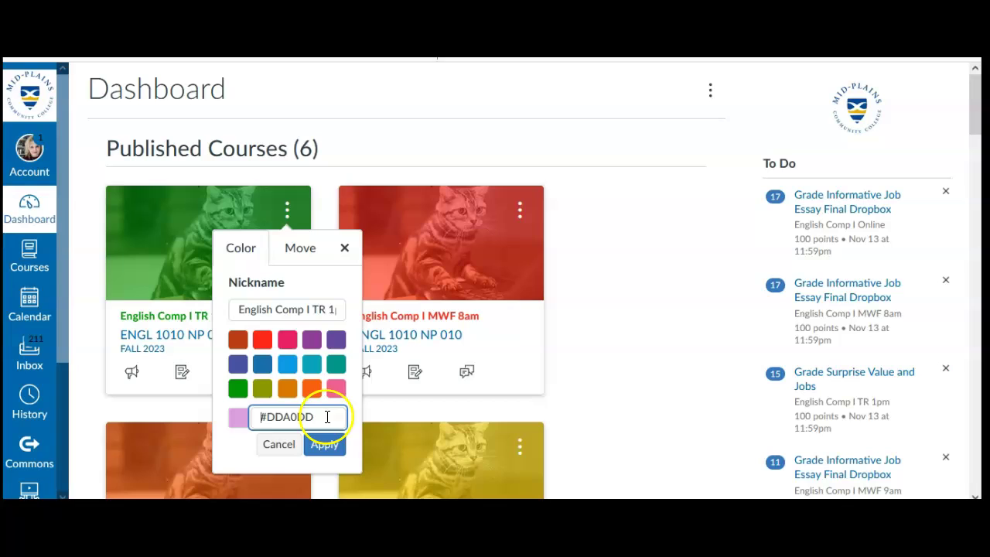
pyautogui.click(331, 447)
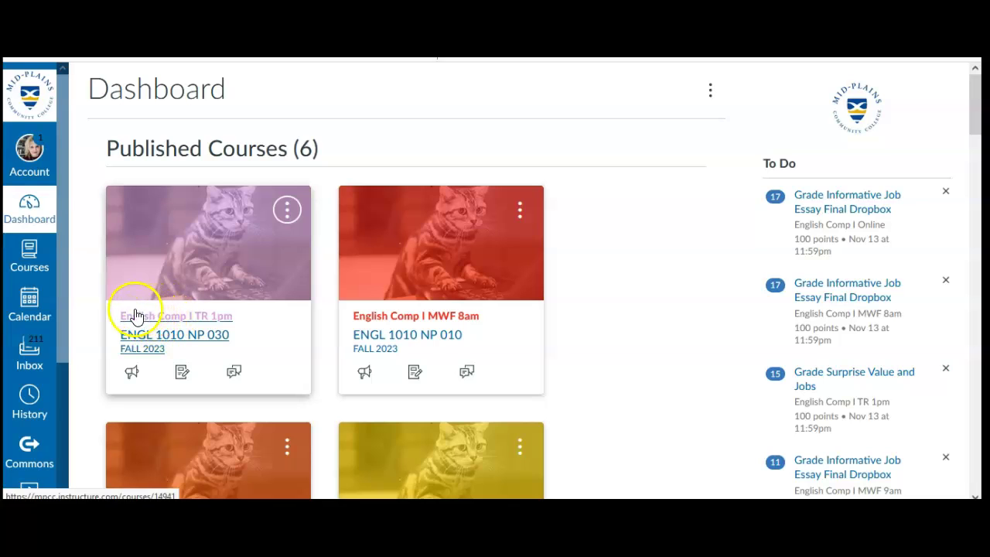
# Remove 'English' from the card's nickname so it reads 'Comp I TR 1pm', and apply
pyautogui.click(287, 210)
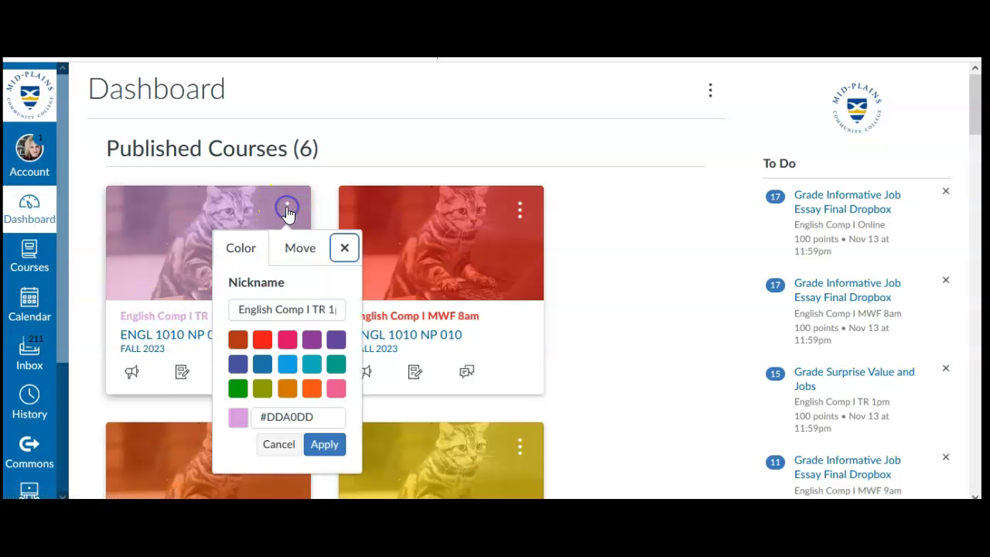
pyautogui.click(274, 307)
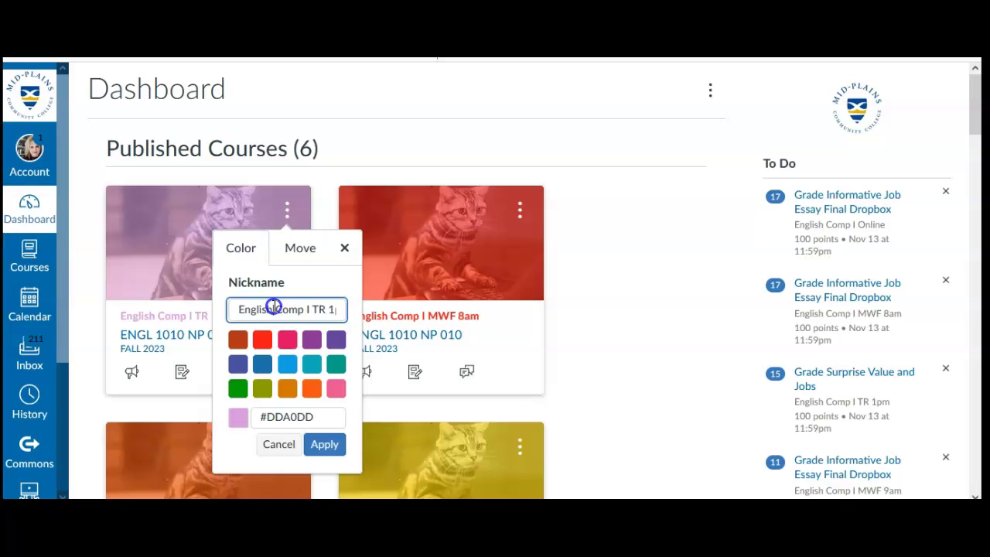
pyautogui.press('BackSpace')
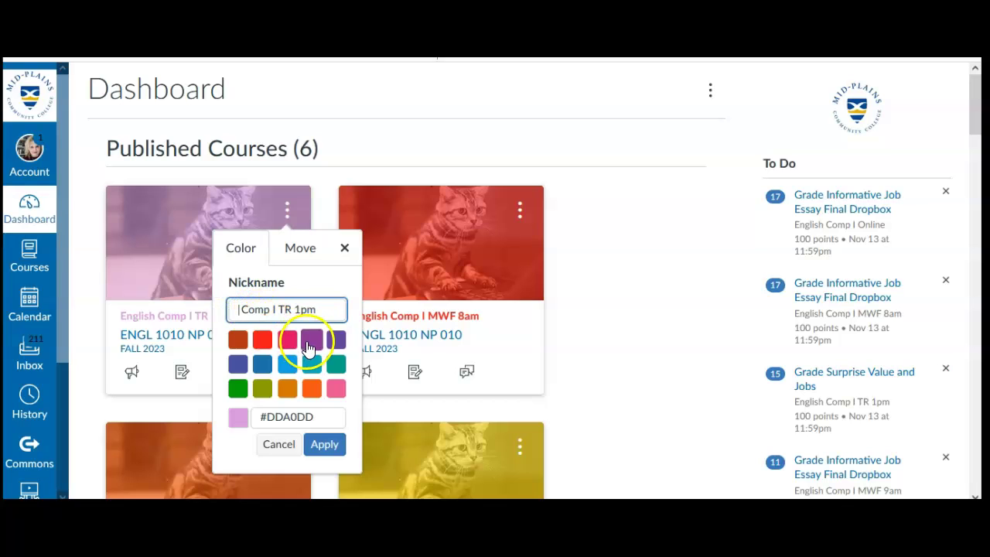
pyautogui.click(325, 445)
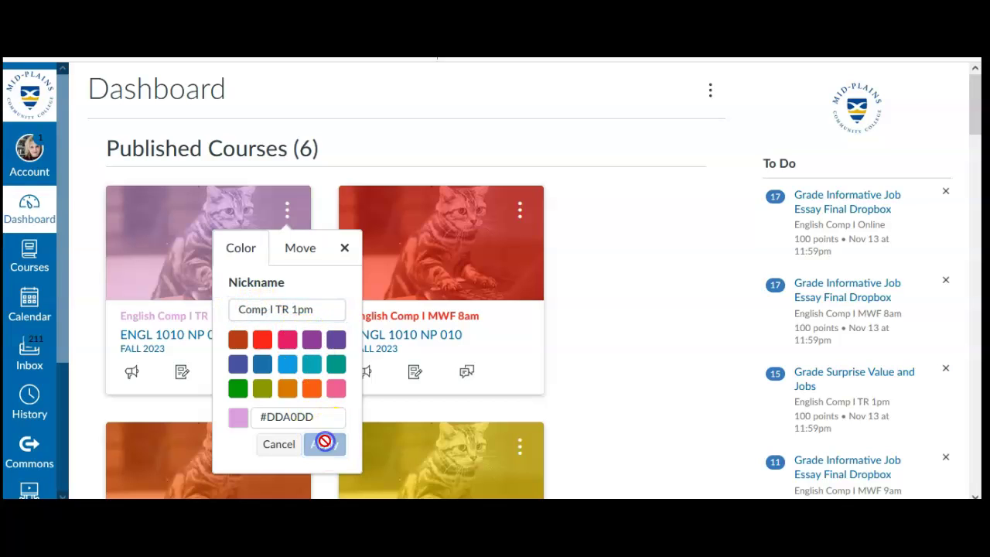